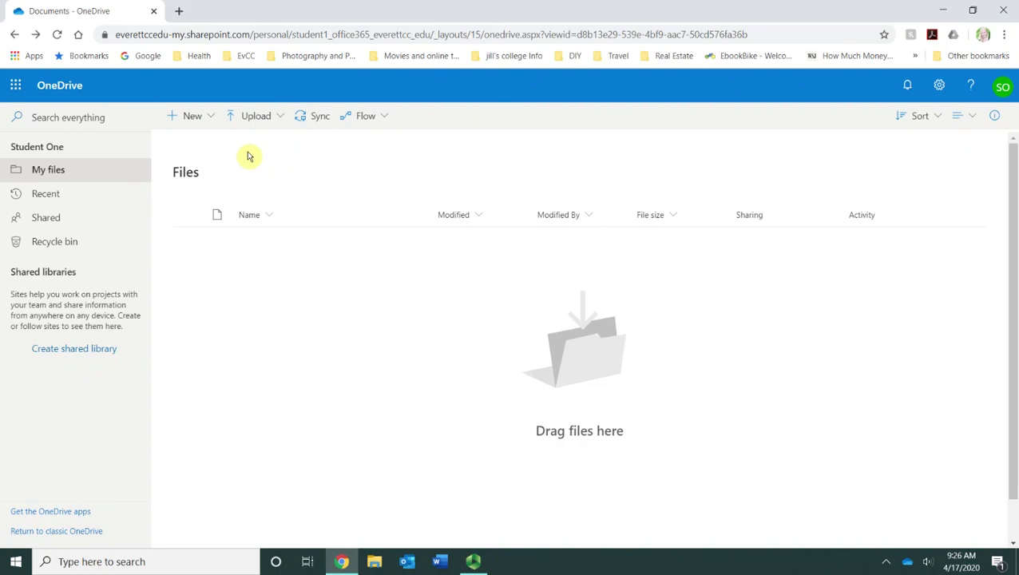
Step: Add new folders named MS Outlook, MS Excel and MS Word to My files
left_click(211, 122)
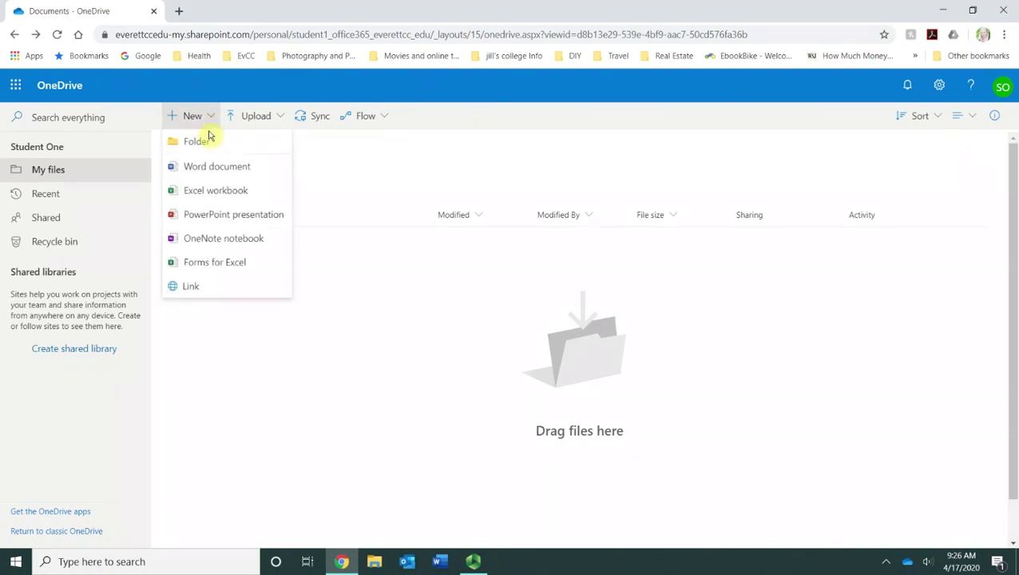
left_click(209, 142)
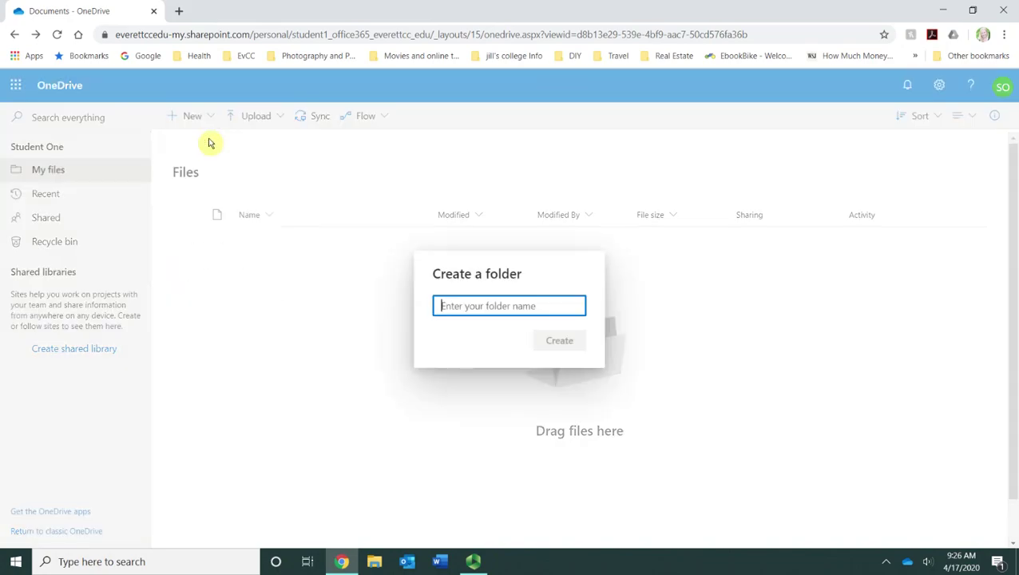
type("MS Outlook")
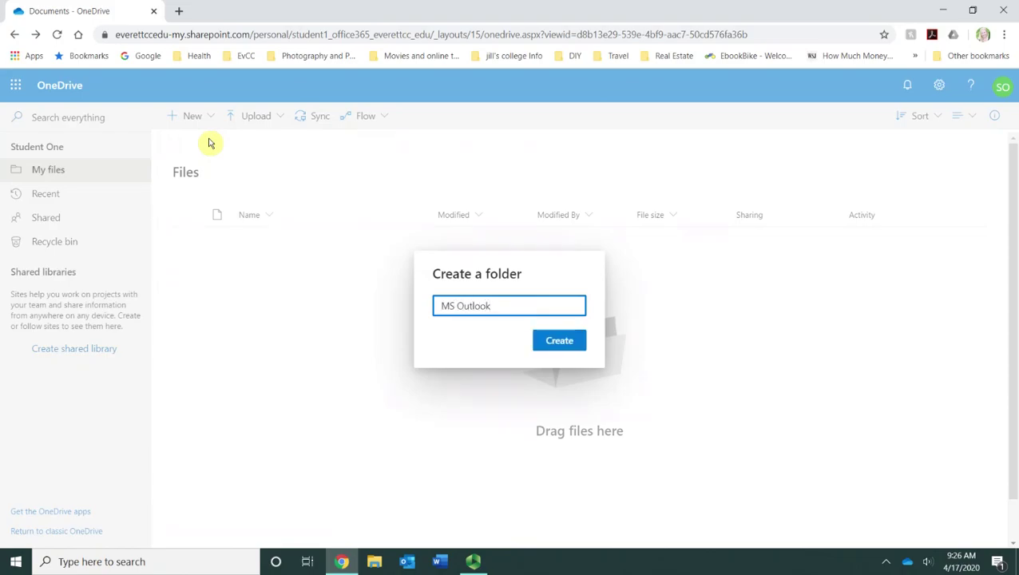
left_click(551, 343)
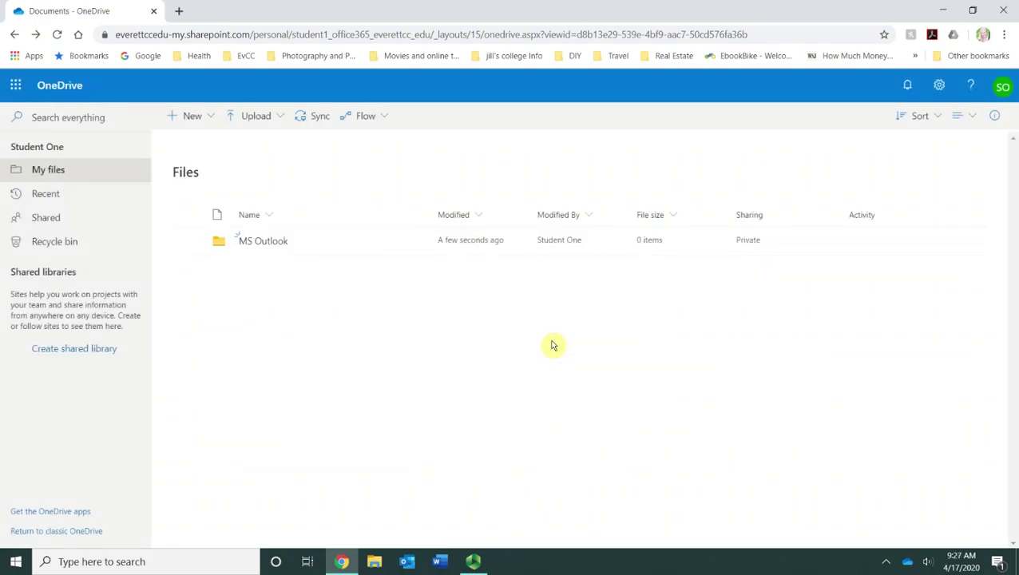
left_click(193, 120)
left_click(197, 142)
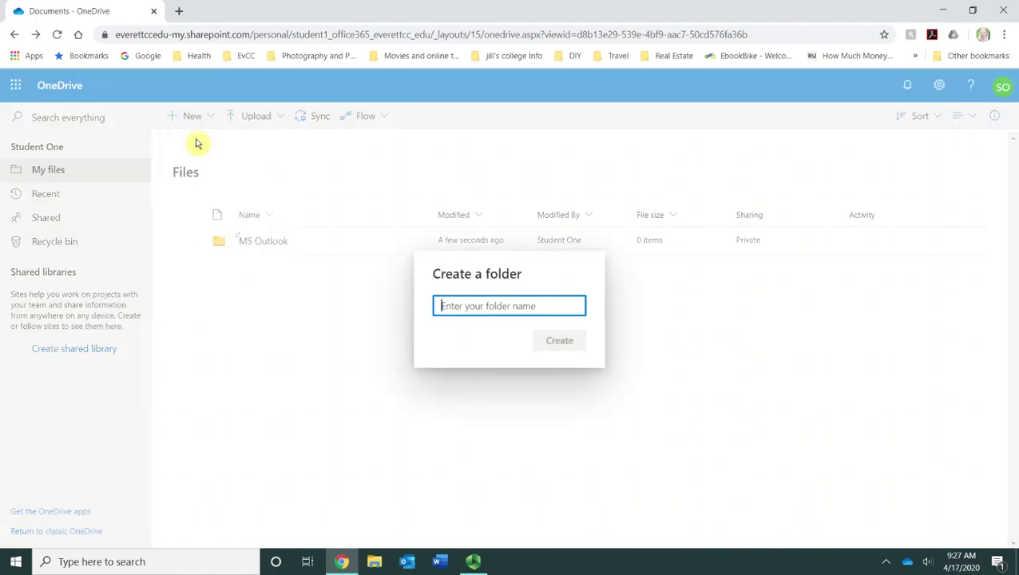
type("MS Excel")
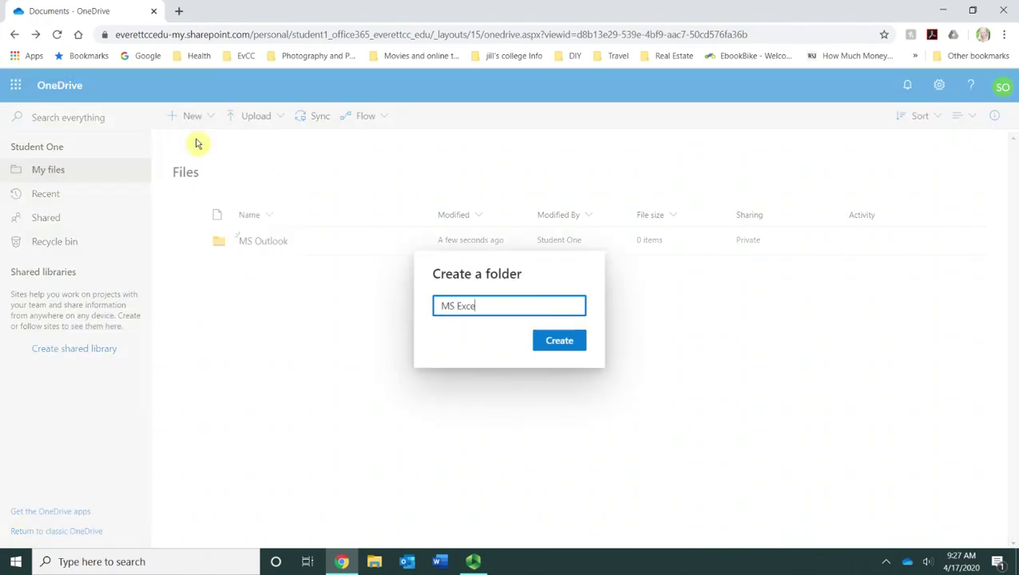
key("Return")
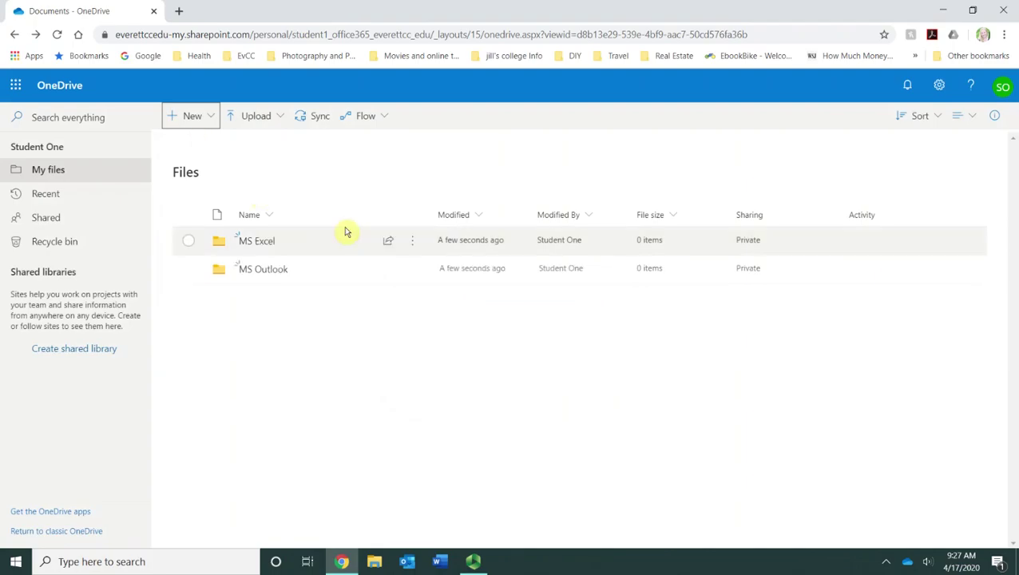
left_click(194, 125)
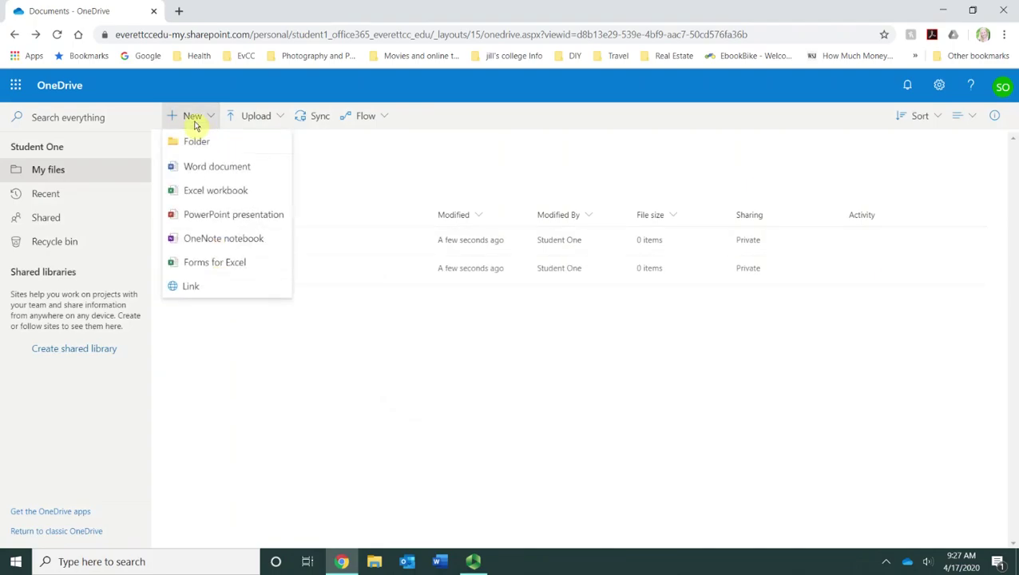
left_click(196, 143)
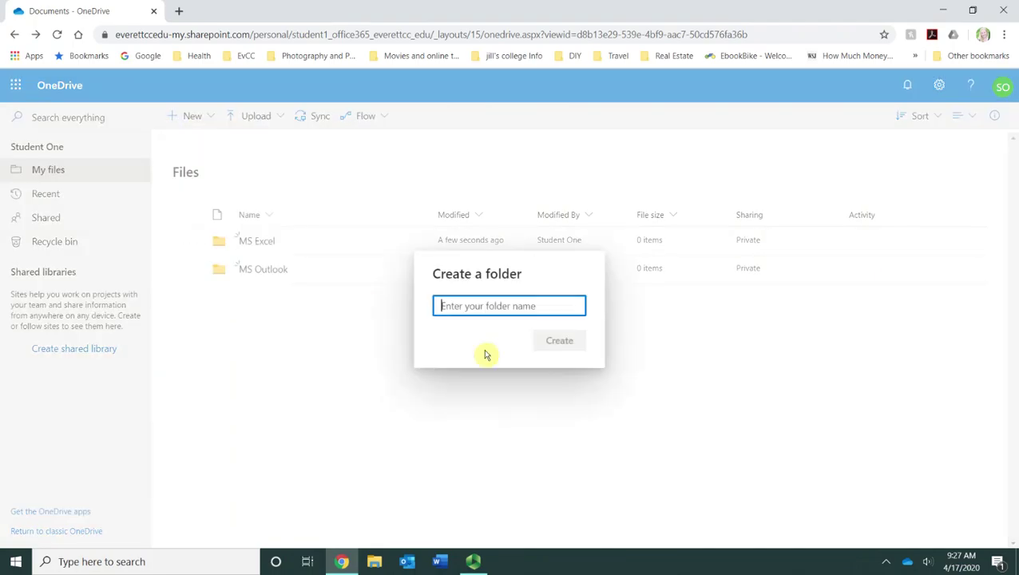
type("MS Word")
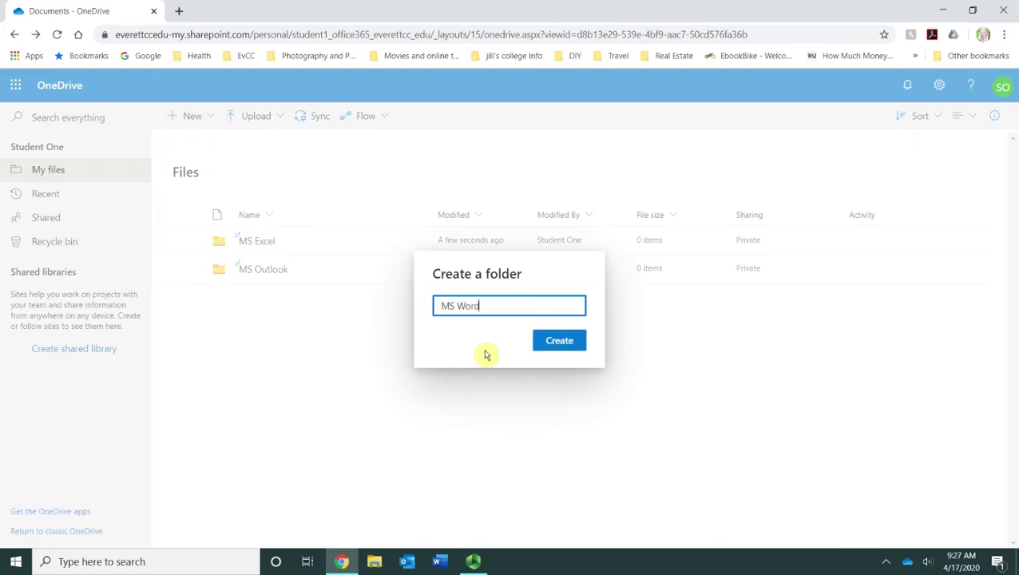
left_click(581, 343)
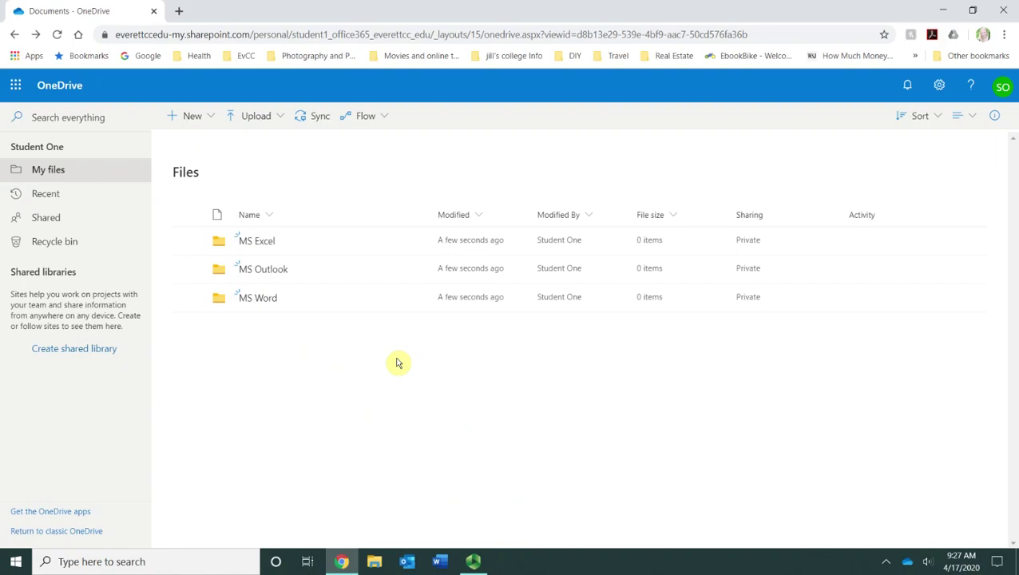
Step: Inside the MS Word folder, create the subfolders Week 1 and Week 2
left_click(266, 300)
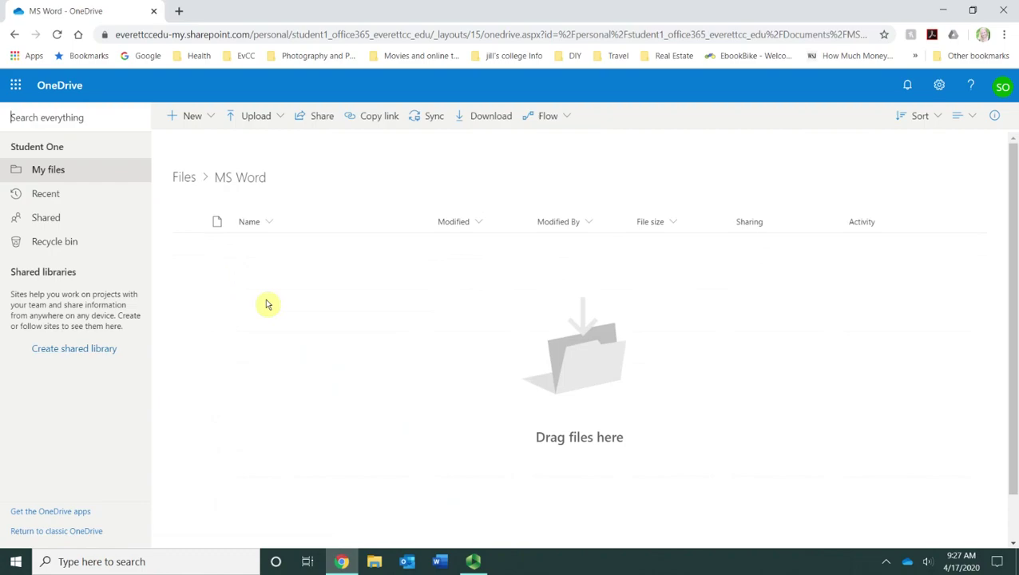
left_click(187, 118)
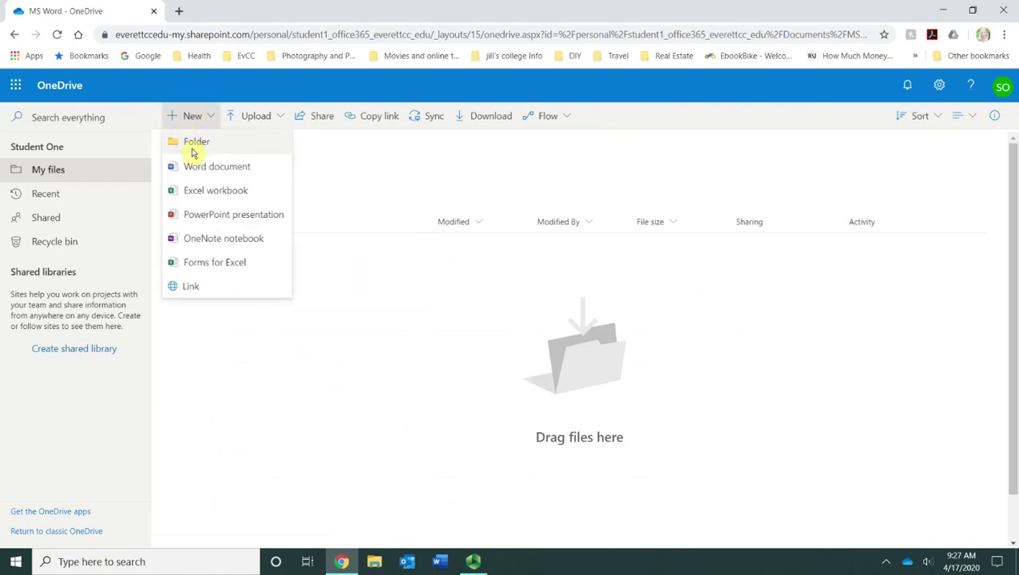
left_click(192, 148)
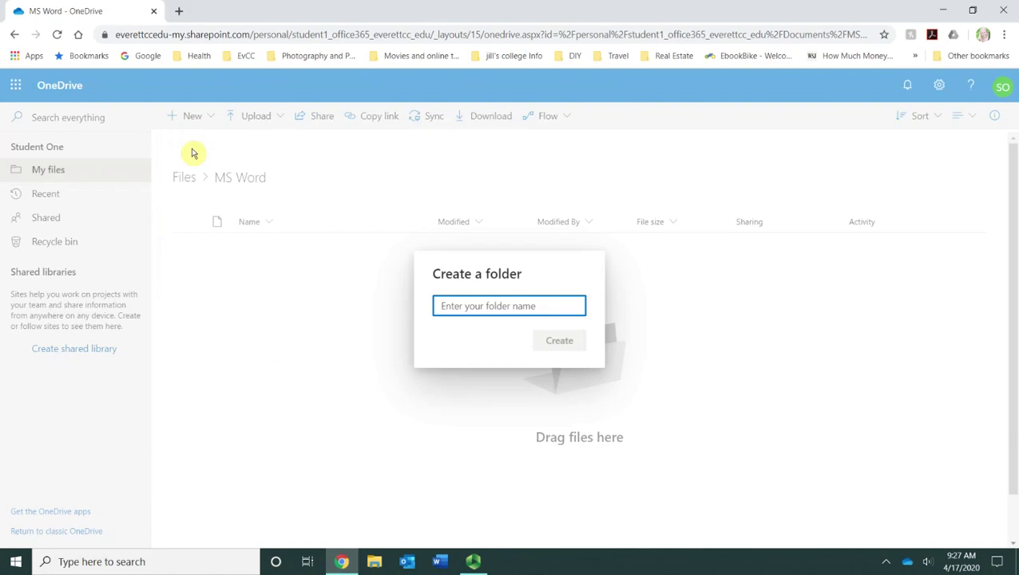
type("Wee")
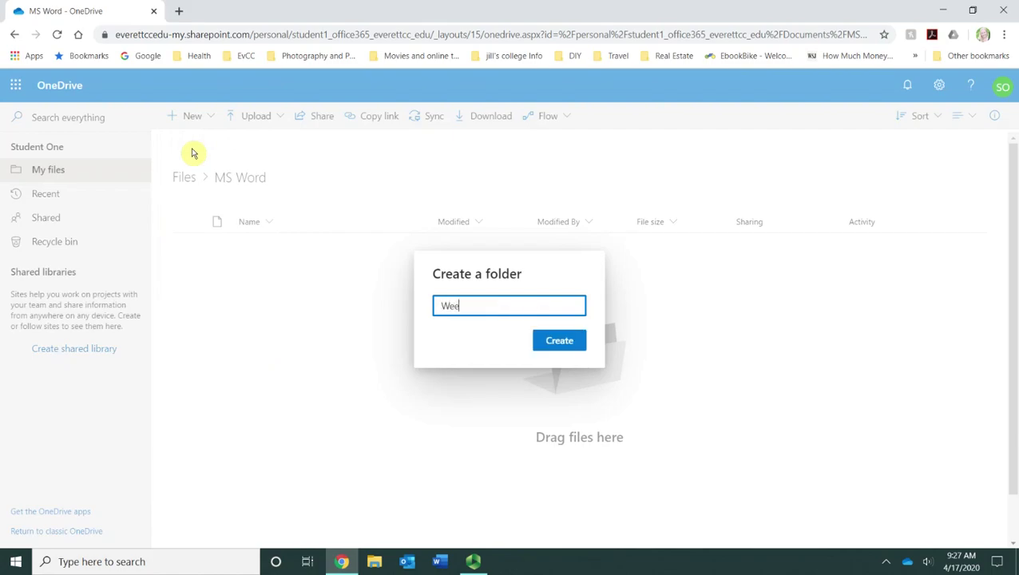
type("k 1")
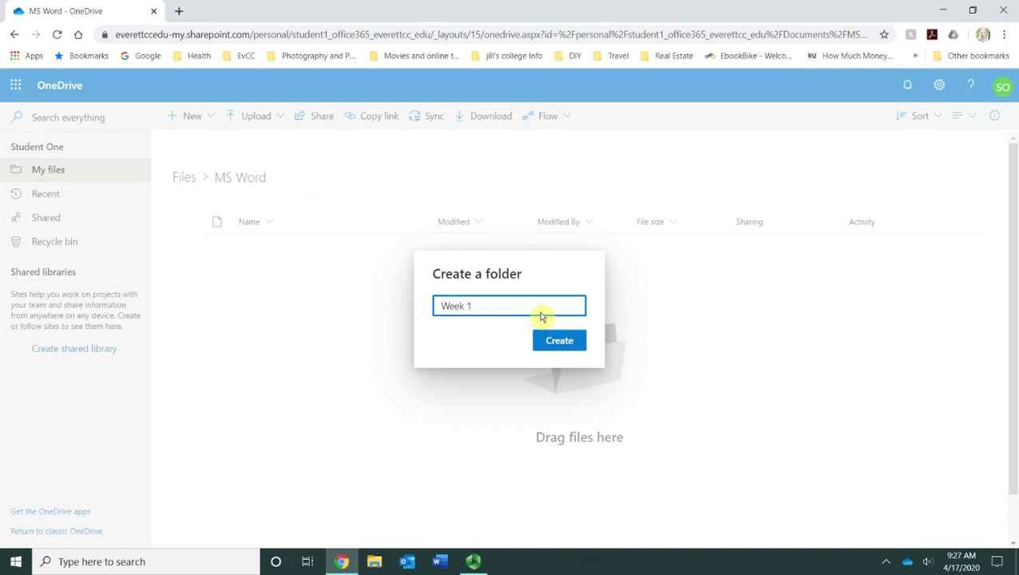
left_click(573, 341)
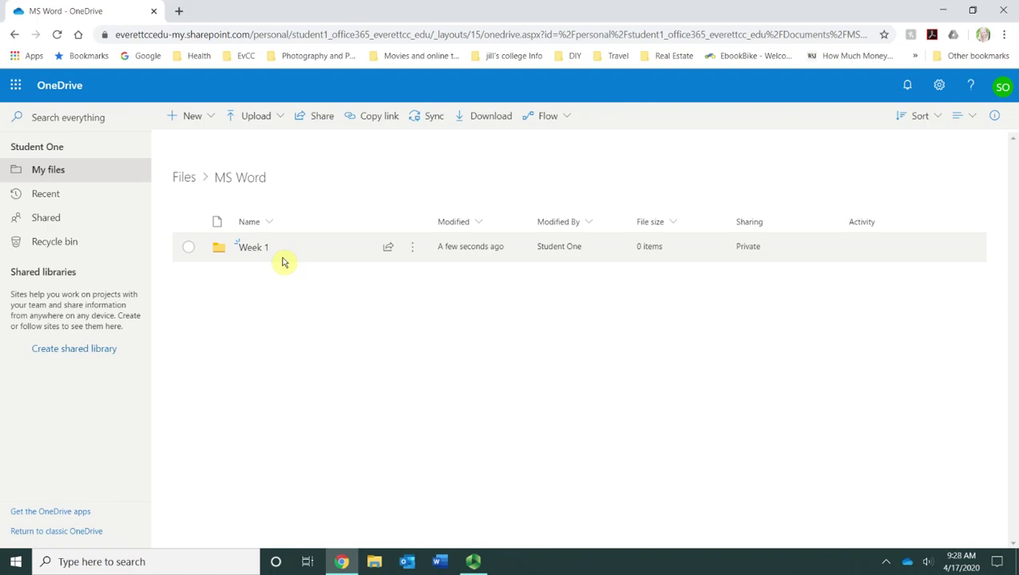
left_click(204, 120)
left_click(209, 140)
type("W")
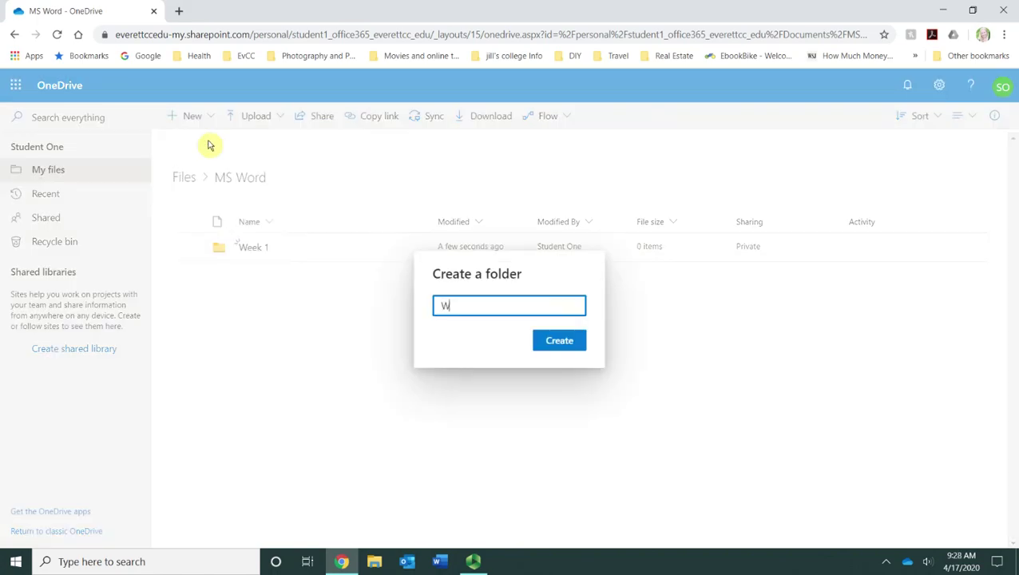
type("eek 2")
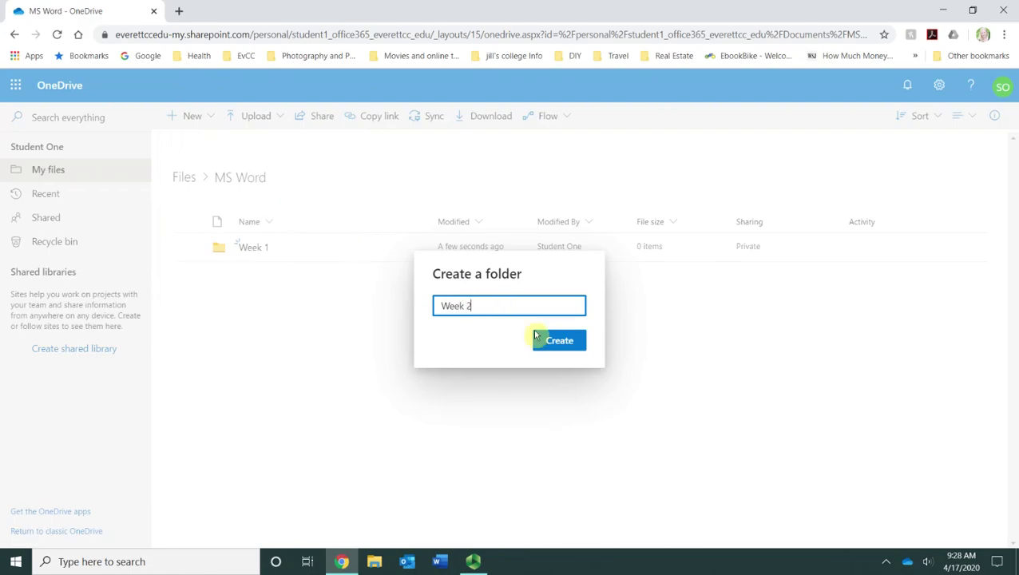
left_click(559, 342)
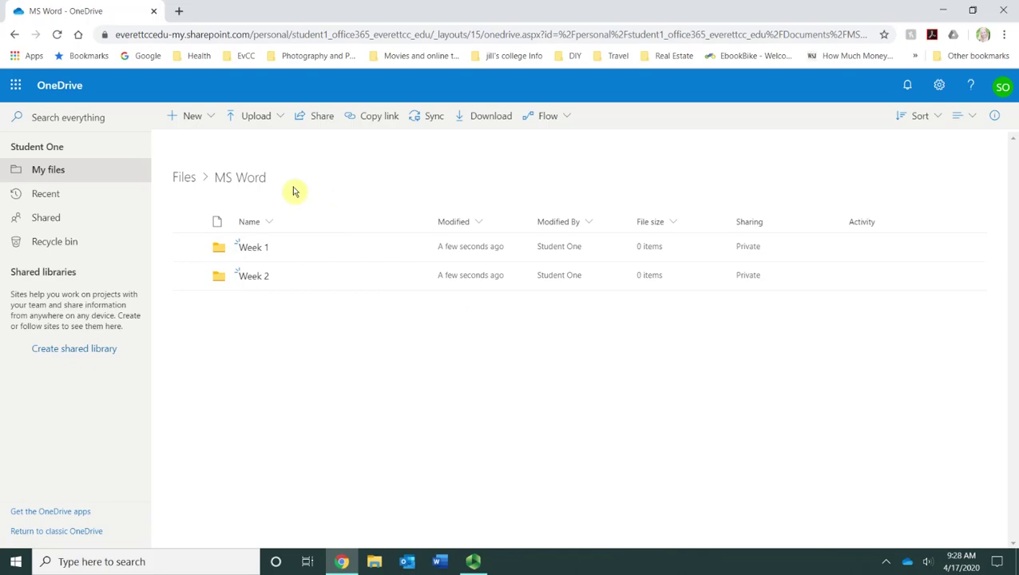
Step: Create a Chapter 1 subfolder inside MS Outlook, then go back to Files
left_click(183, 184)
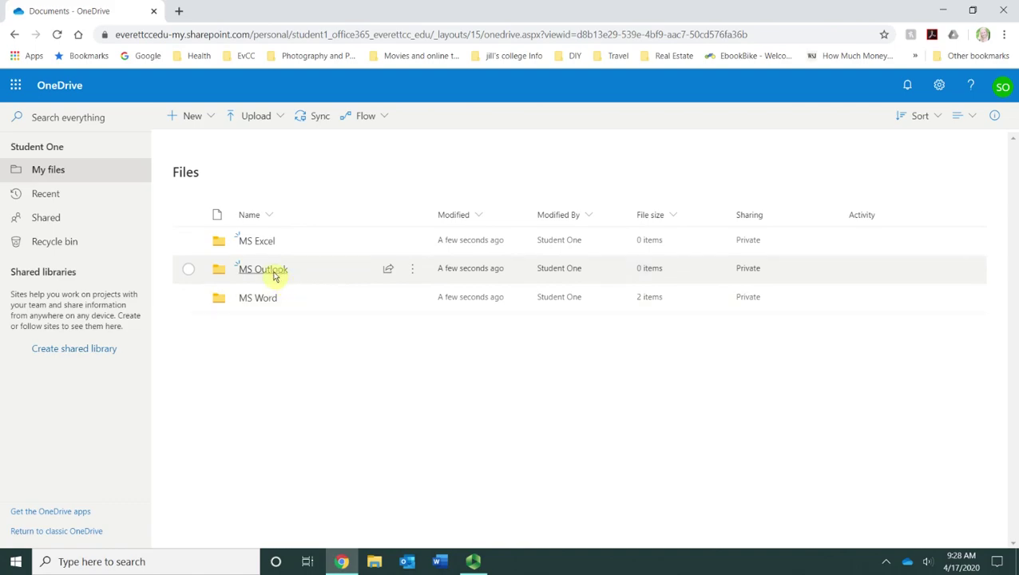
left_click(269, 270)
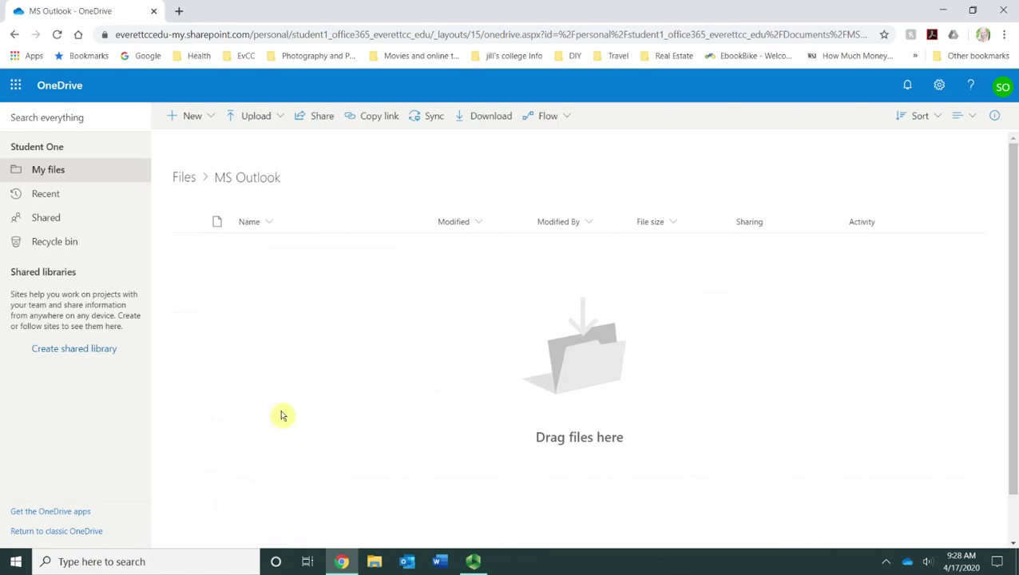
left_click(209, 121)
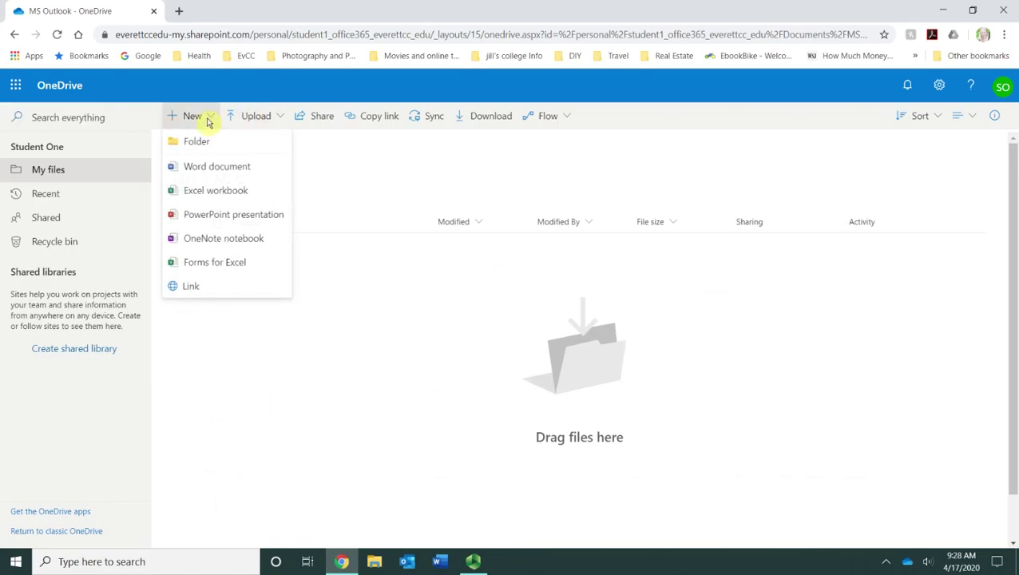
left_click(211, 143)
type("Cah")
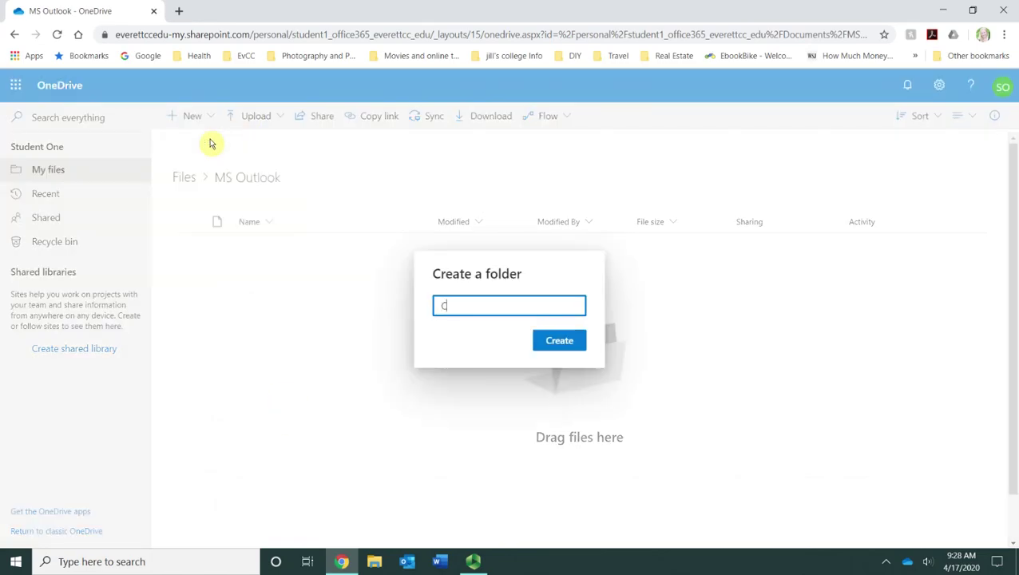
key("BackSpace")
key("BackSpace")
type("hapter 1")
key("Return")
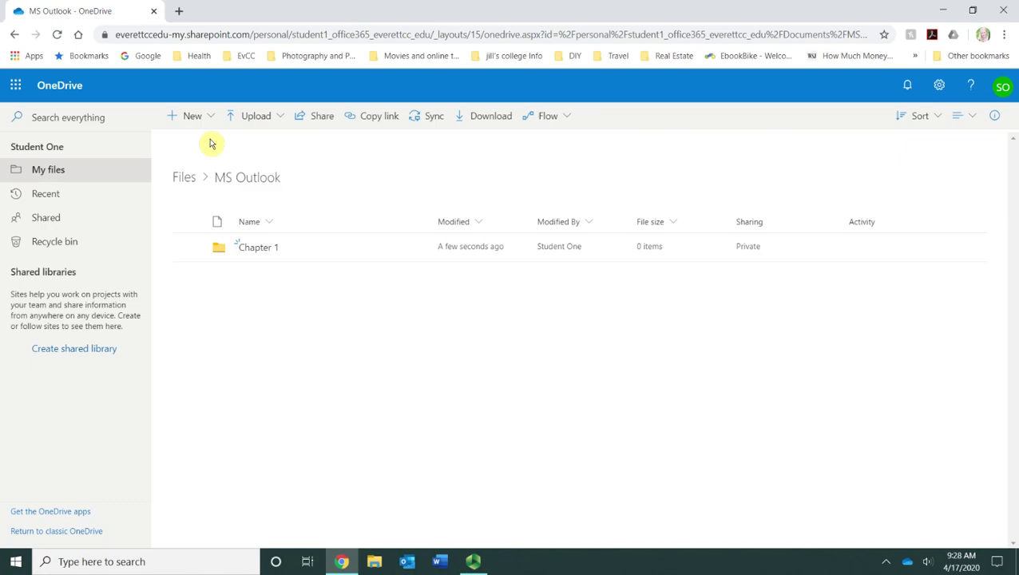
left_click(185, 176)
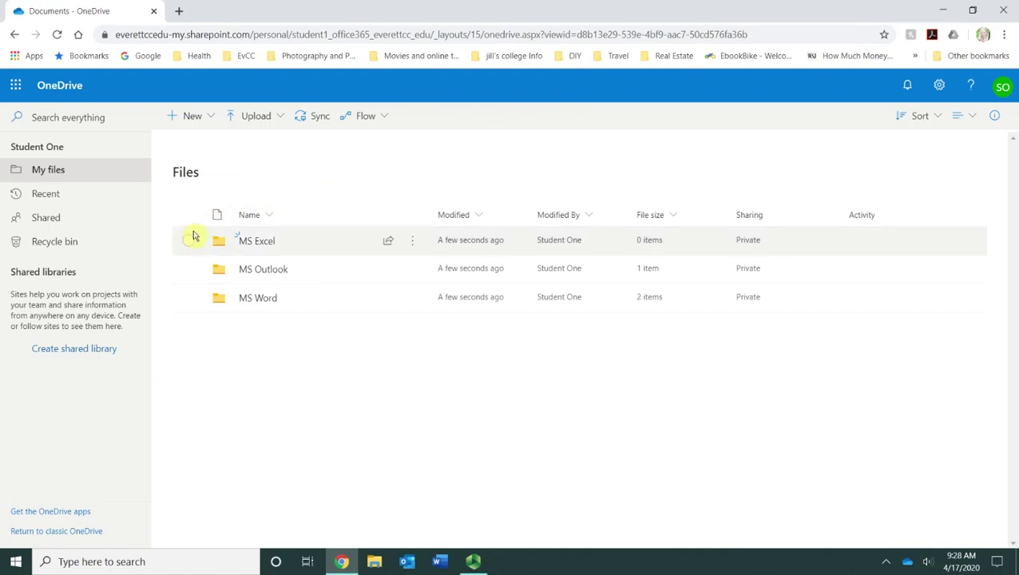
Step: Delete the MS Excel folder and confirm sending it to the Recycle Bin
left_click(189, 240)
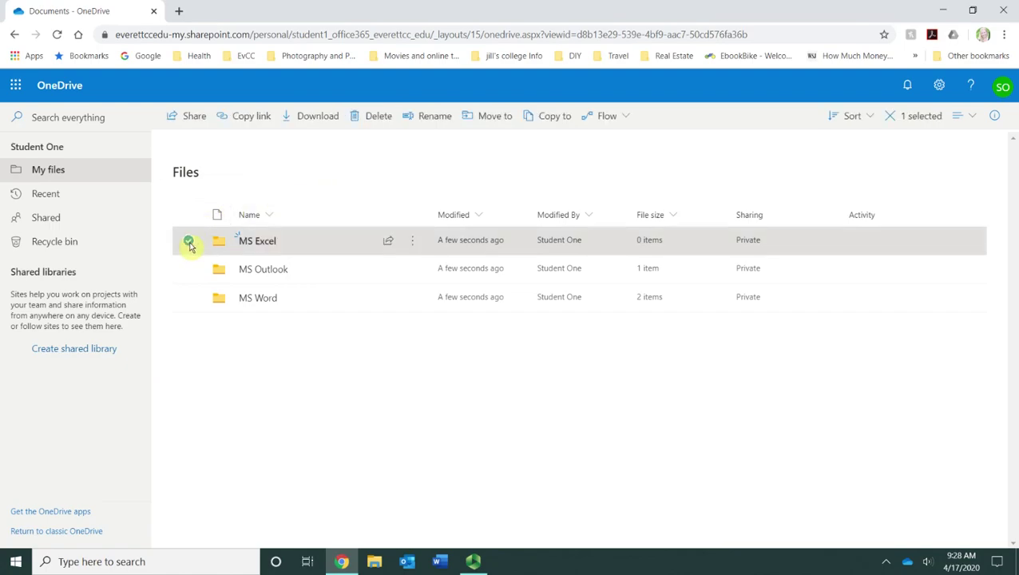
left_click(375, 122)
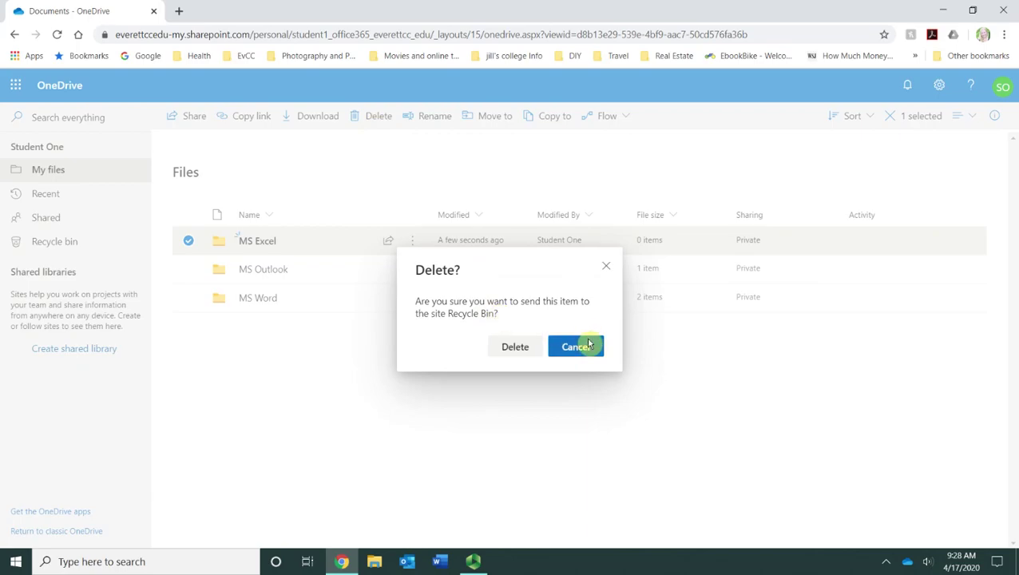
left_click(521, 348)
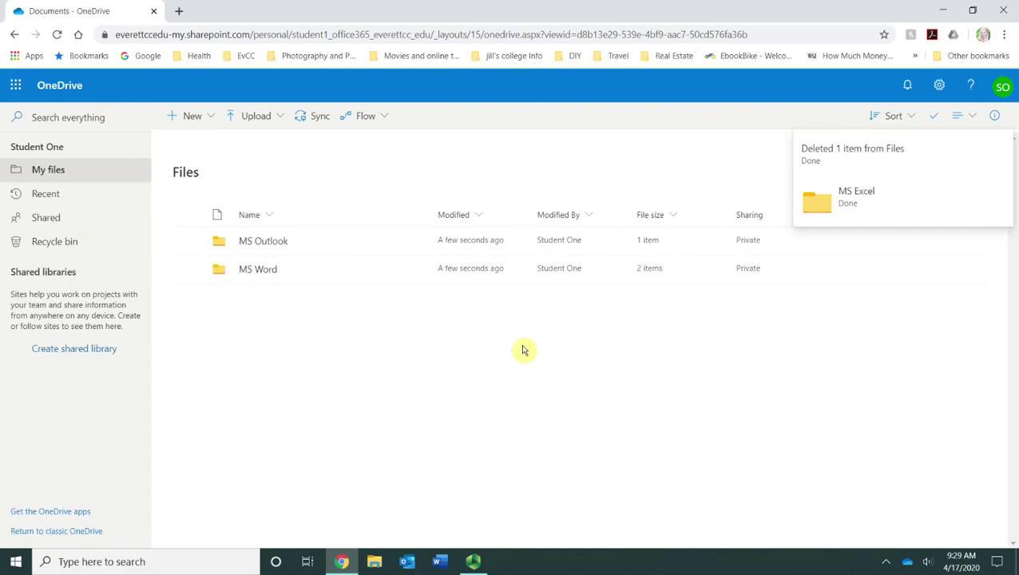
Step: Rename the MS Outlook folder to 'Microsoft Outlook' and save
left_click(189, 241)
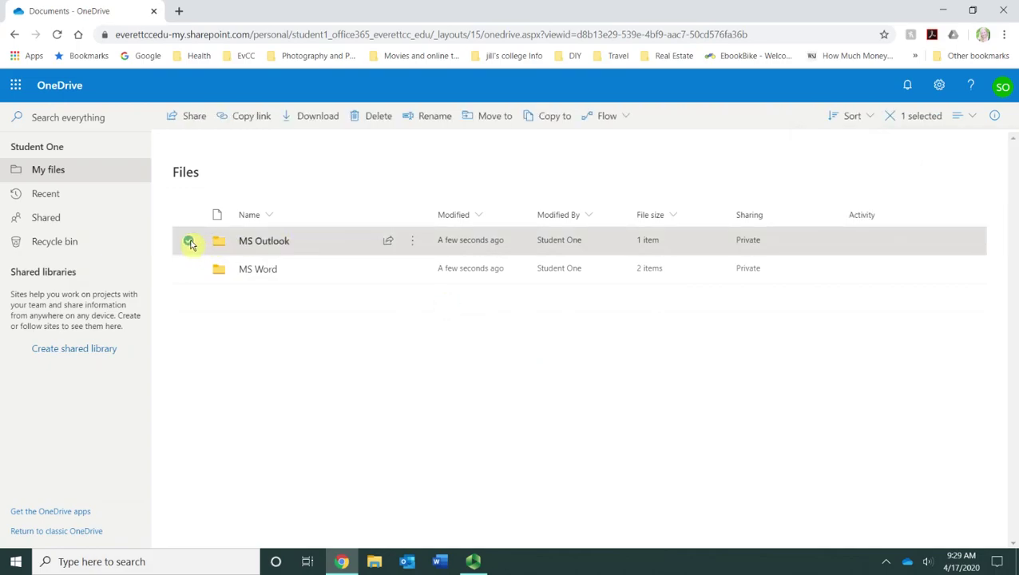
left_click(437, 126)
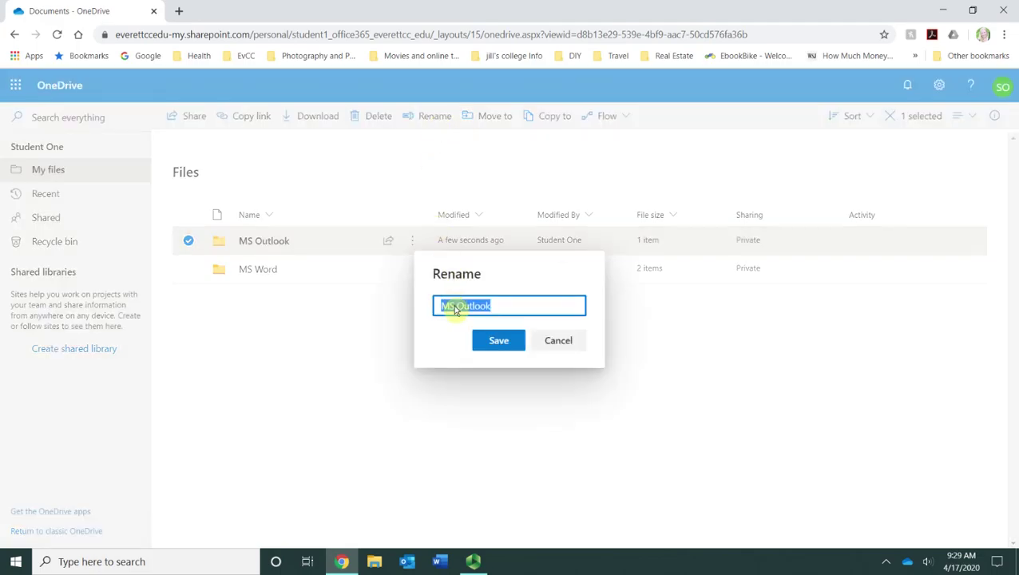
left_click(455, 311)
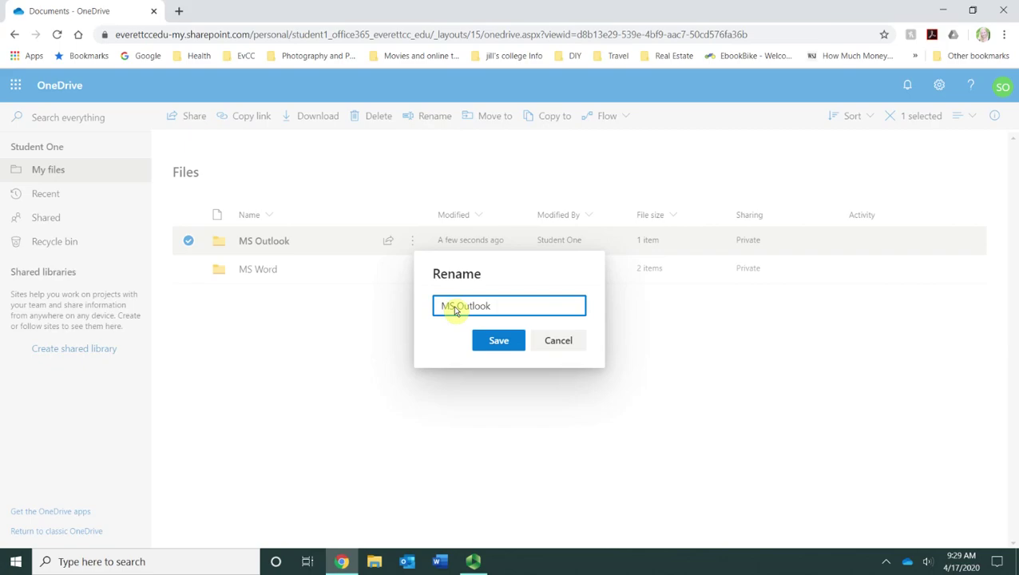
key("BackSpace")
type("icrosoft")
left_click(500, 342)
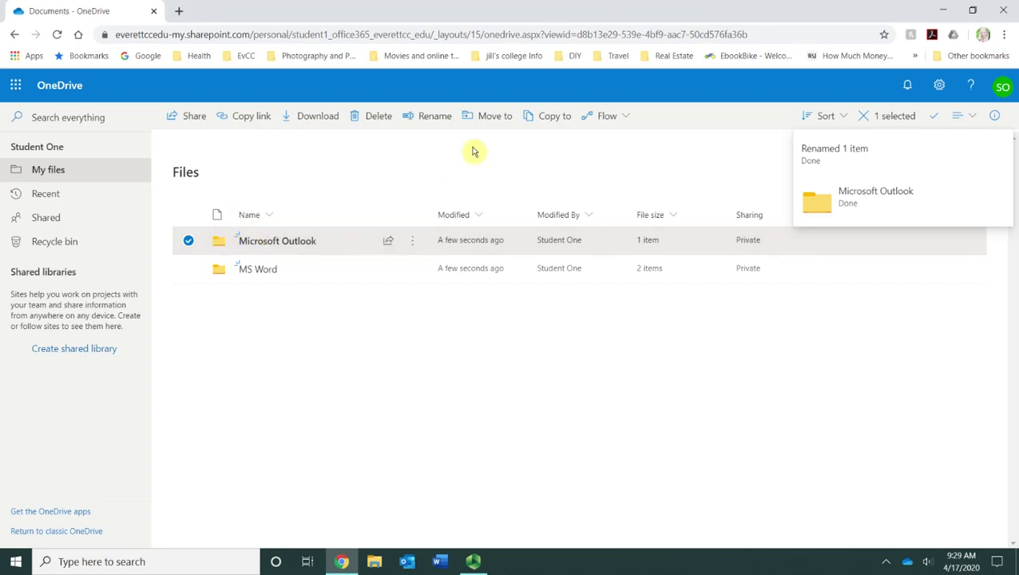
Step: Move Microsoft Outlook into the MS Word folder, then open MS Word
left_click(491, 121)
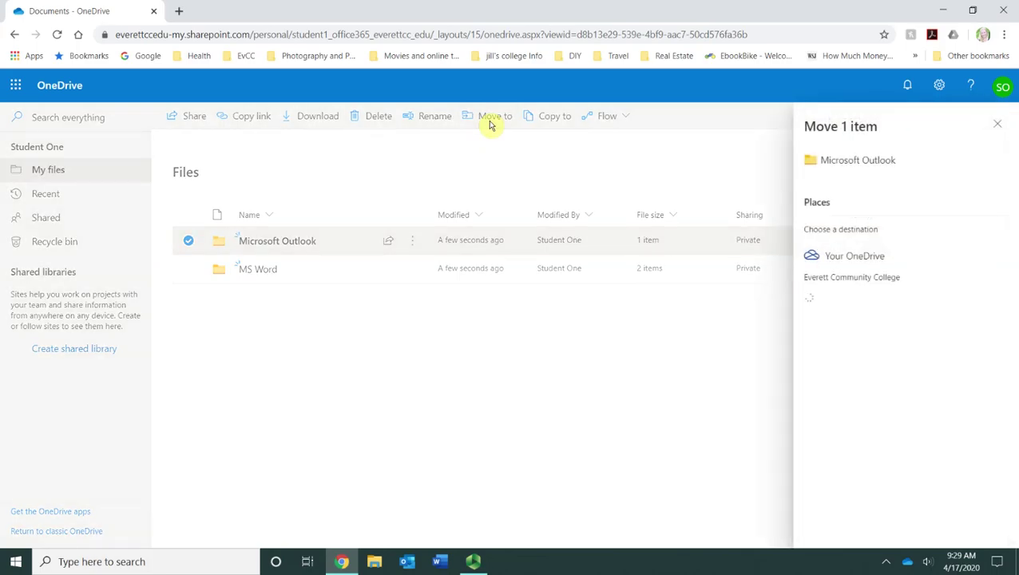
left_click(869, 258)
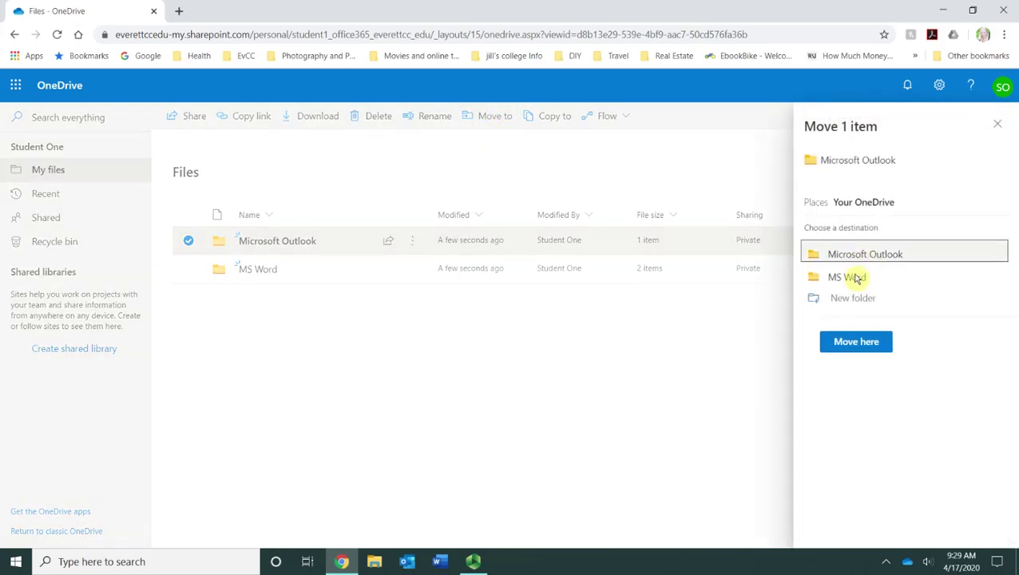
left_click(855, 277)
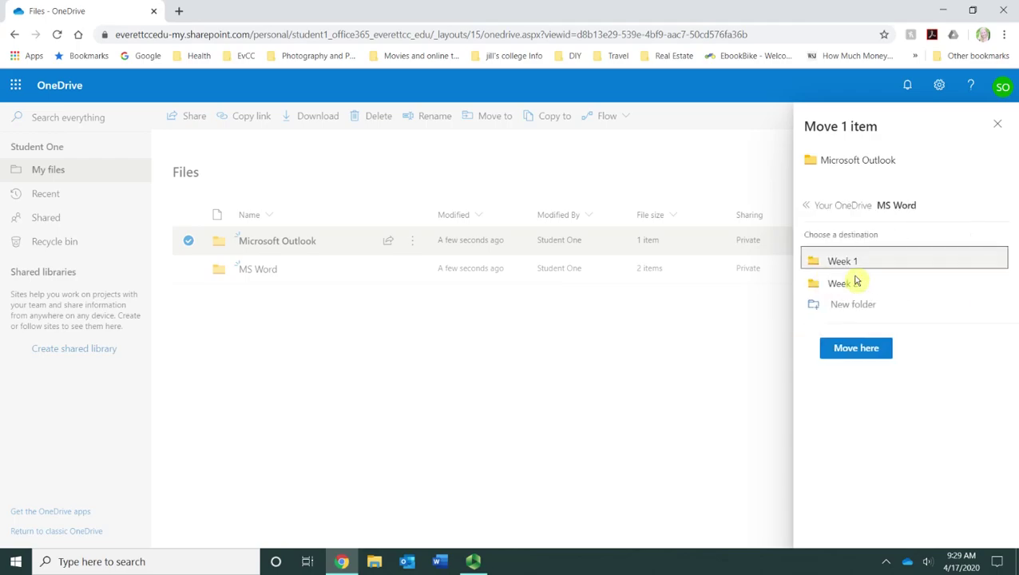
left_click(868, 349)
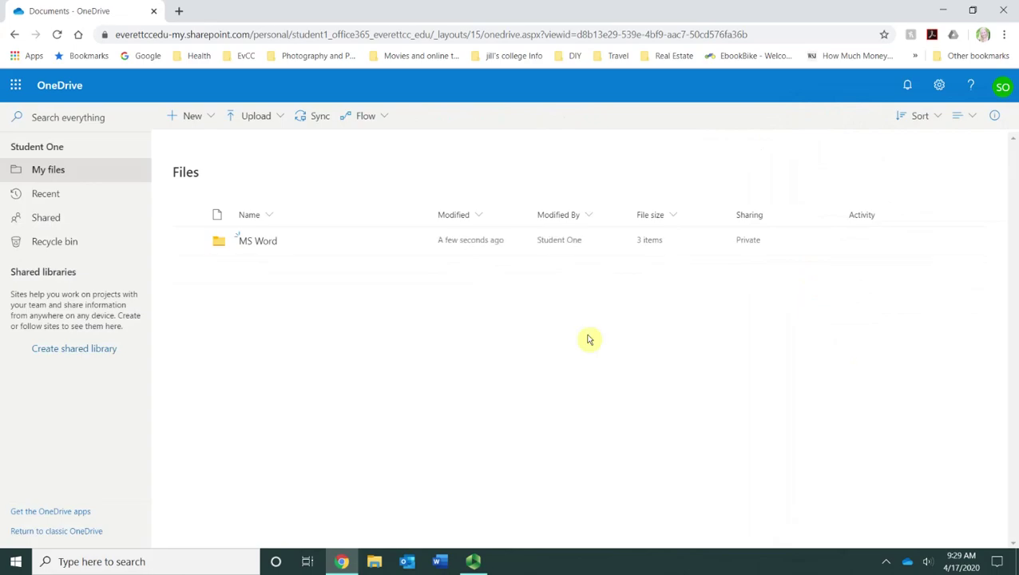
left_click(268, 242)
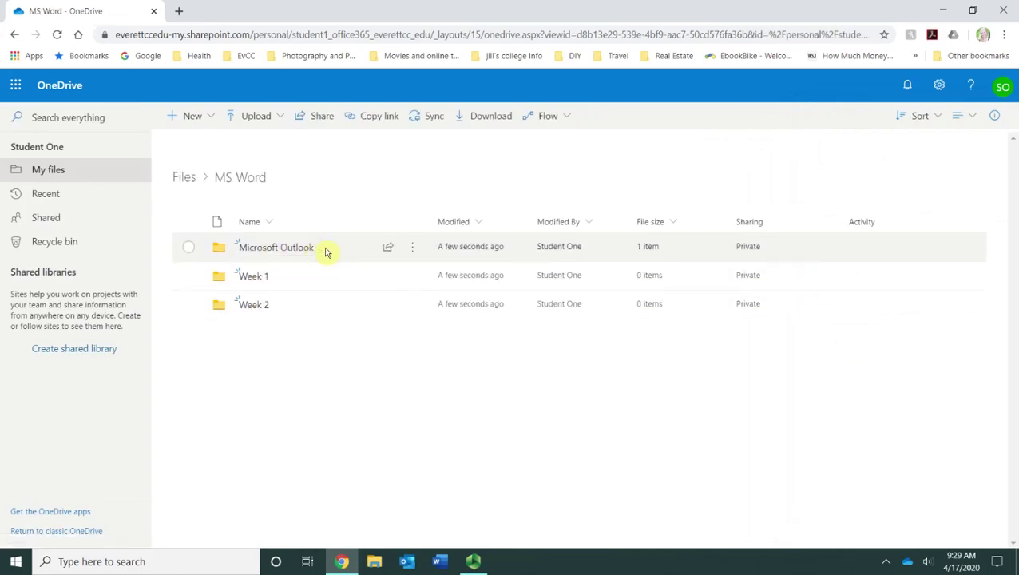
Step: Drag Microsoft Outlook onto the Files breadcrumb, then return to the top-level Files list
left_click(190, 250)
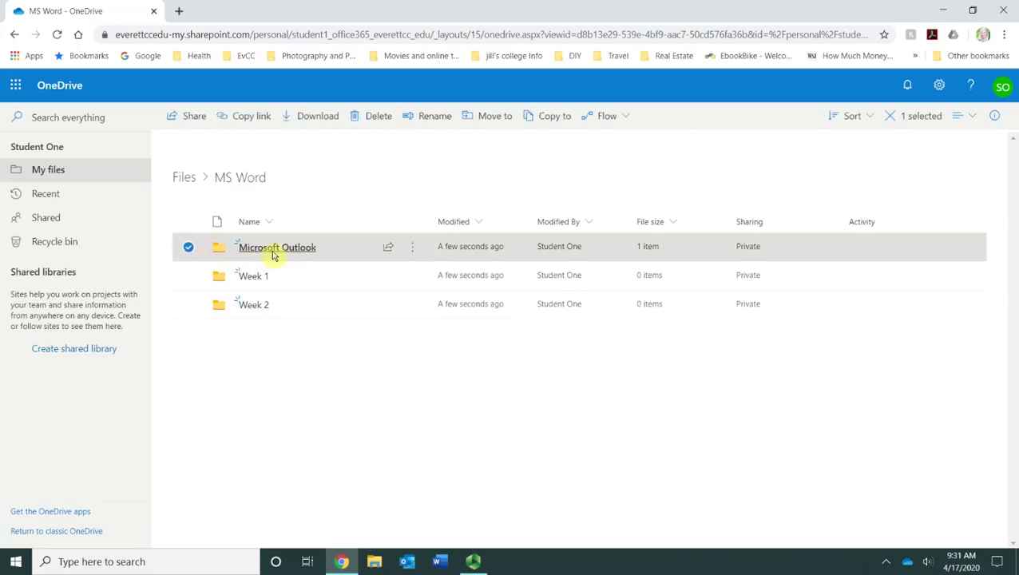
left_click_drag(271, 250, 181, 185)
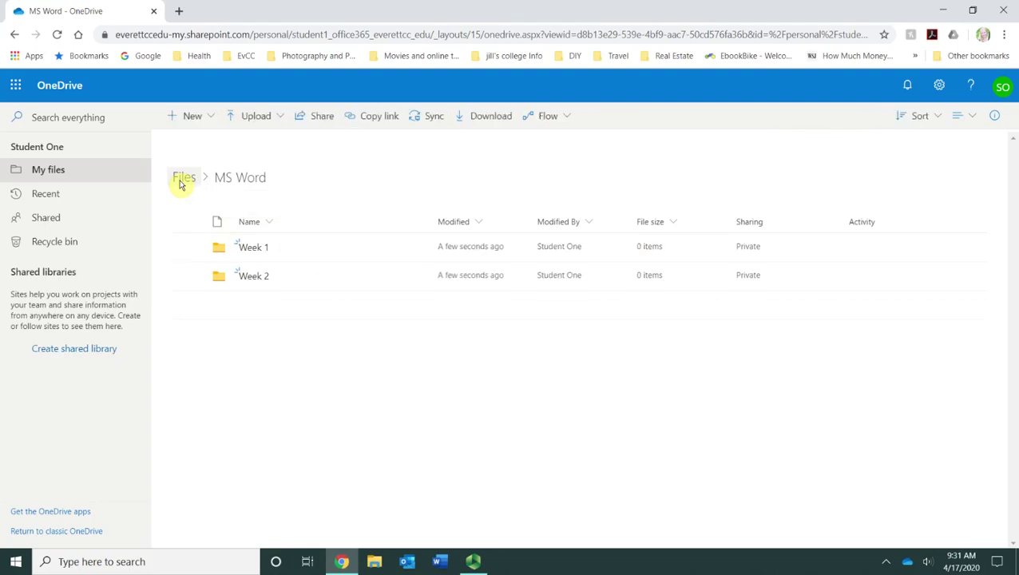
left_click(180, 184)
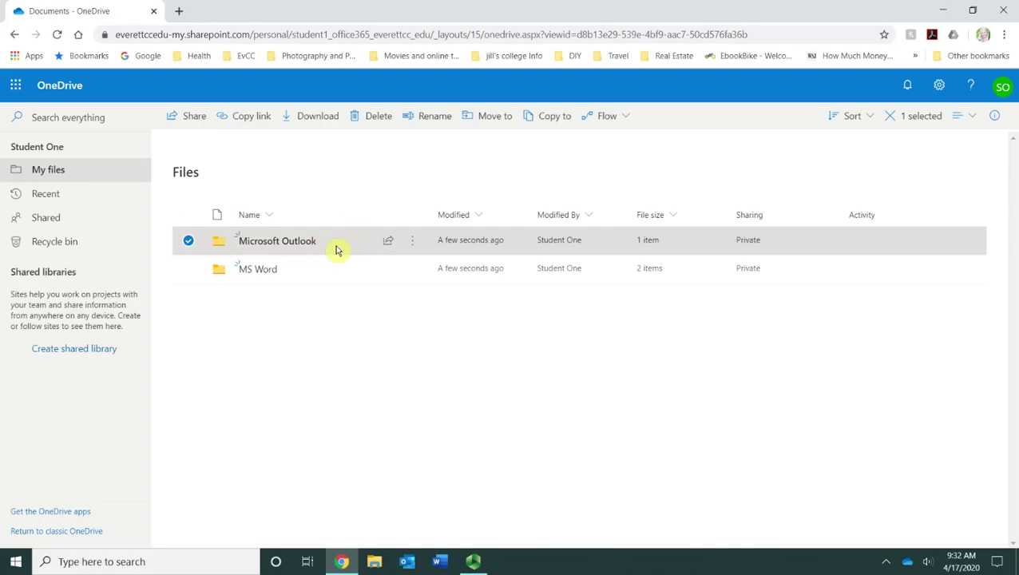
Step: Copy an Everett Community College edit link for the Microsoft Outlook folder
left_click(194, 126)
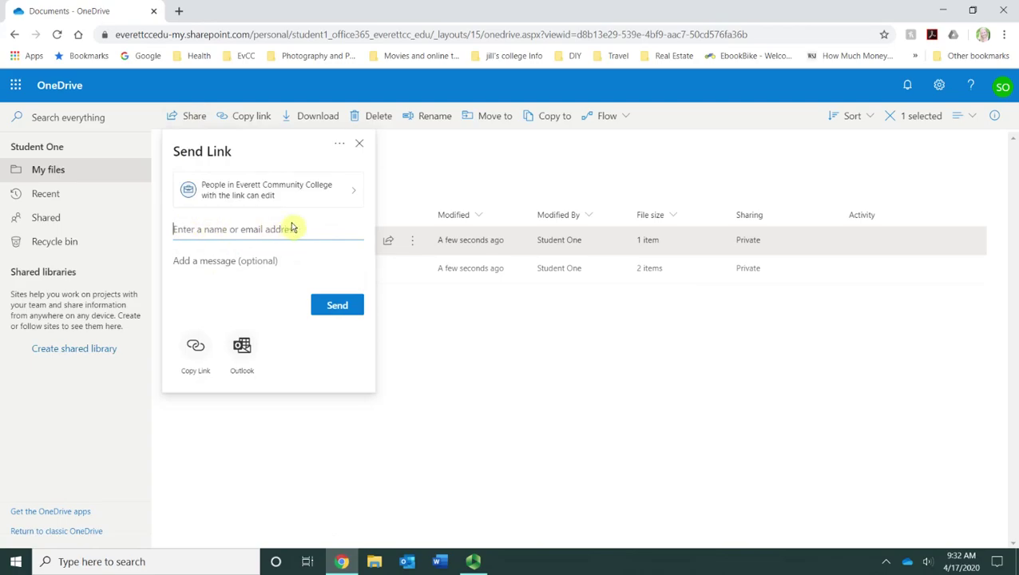
key("Escape")
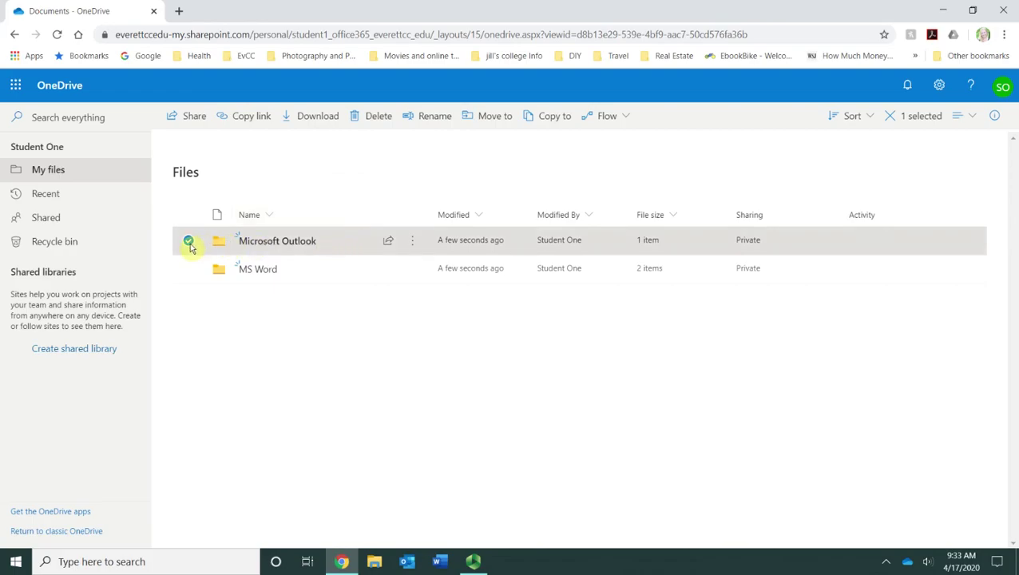
left_click(244, 120)
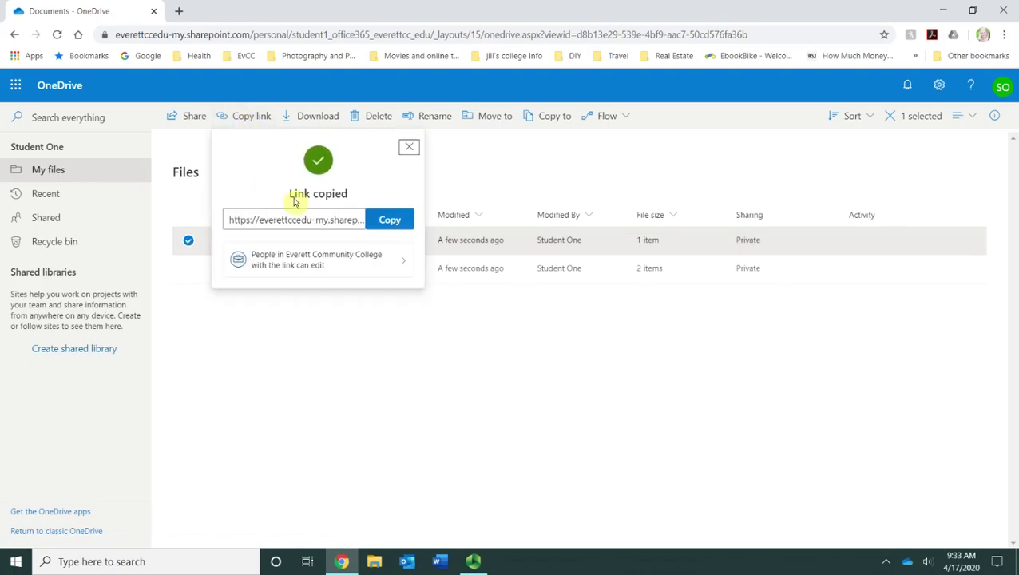
left_click(304, 221)
triple_click(309, 224)
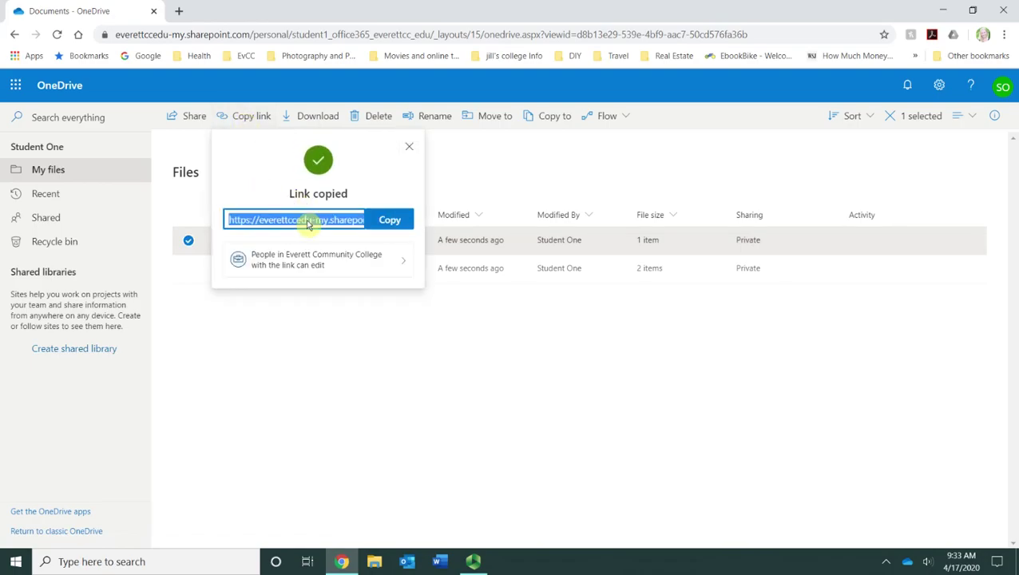
left_click(392, 223)
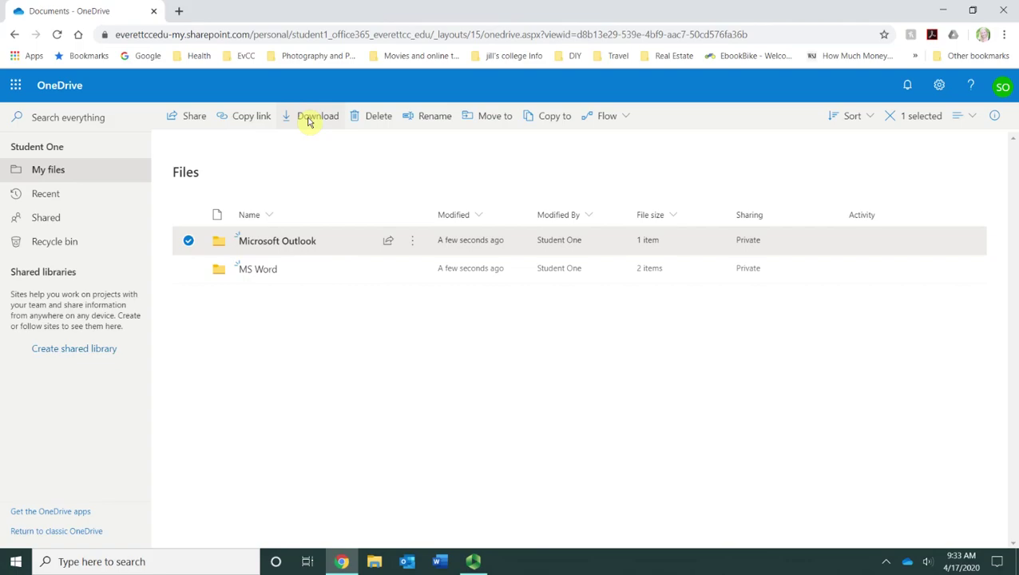
Step: Sort Files by Modified ascending and switch to the Compact List view
left_click(866, 120)
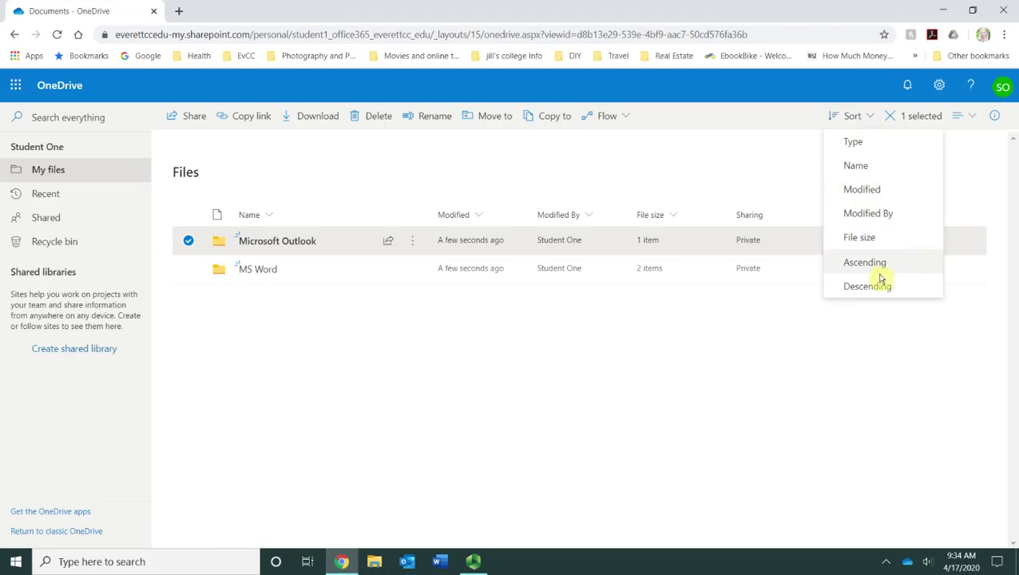
left_click(862, 190)
left_click(973, 119)
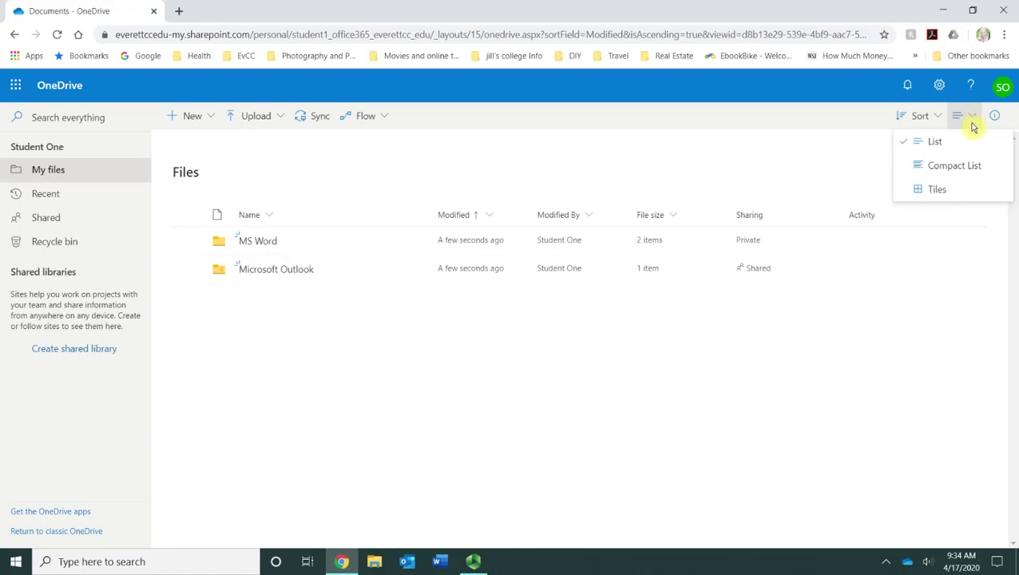
left_click(973, 164)
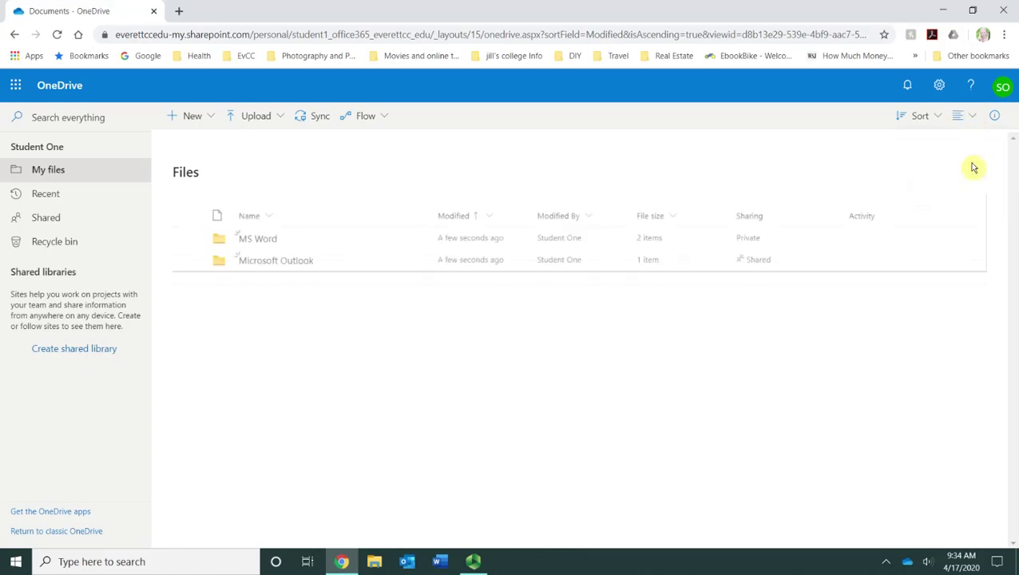